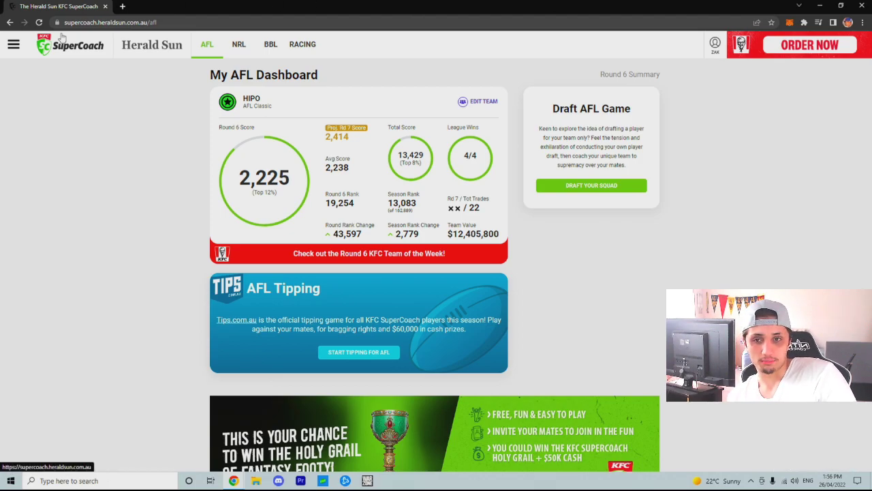
Open the AFL Classic My Team page
left_click(13, 44)
left_click(46, 127)
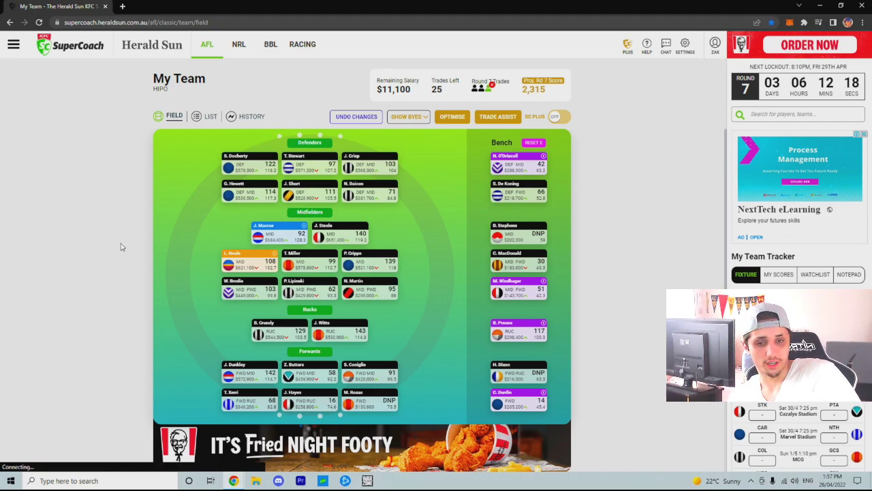
Examine George Hewett's player profile down to his season stats and upcoming fixtures, and close it
left_click(235, 188)
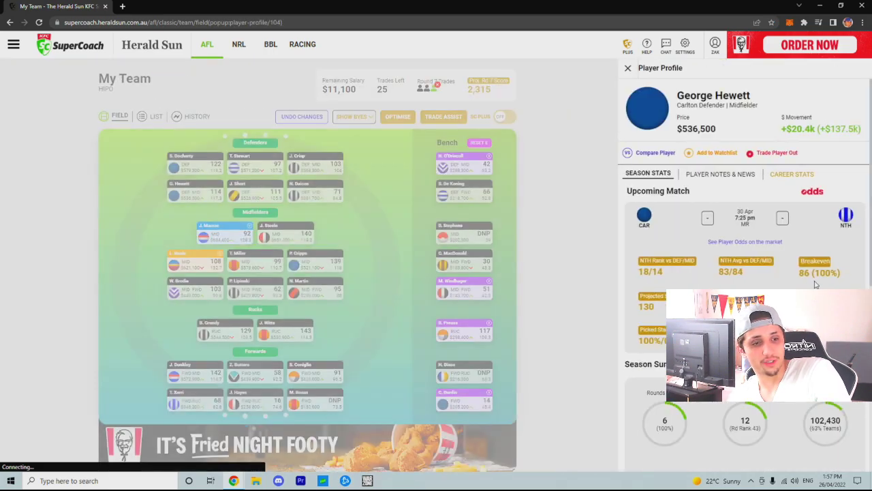
scroll(817, 284, "down", 10)
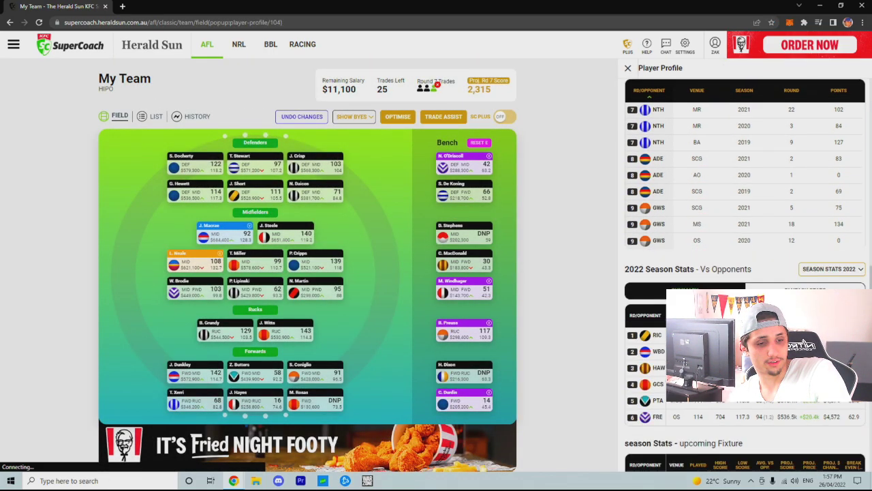
scroll(745, 272, "down", 3)
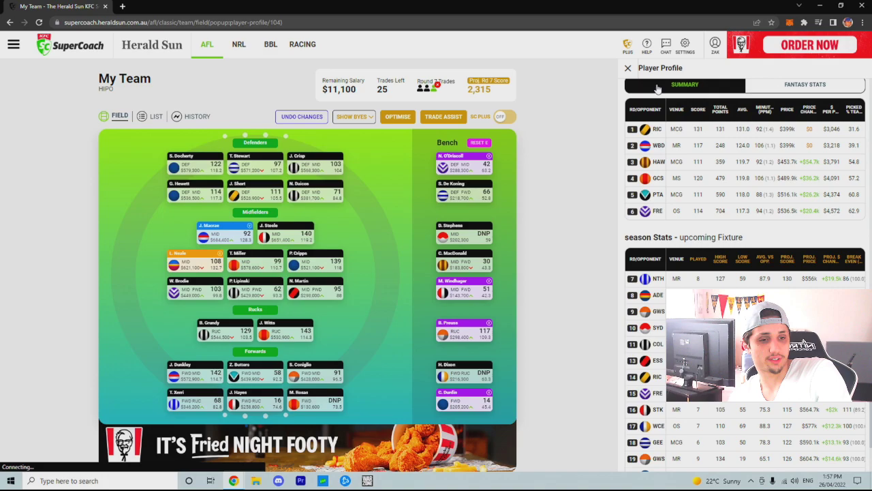
left_click(628, 68)
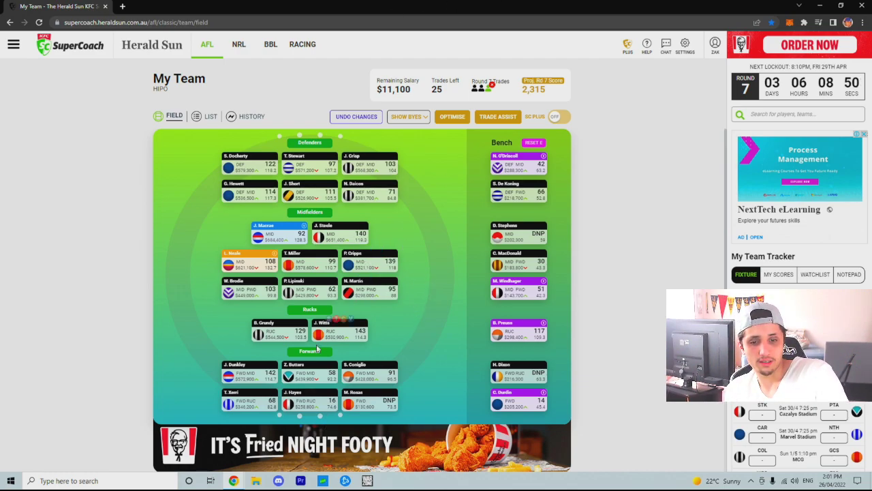
scroll(122, 330, "down", 2)
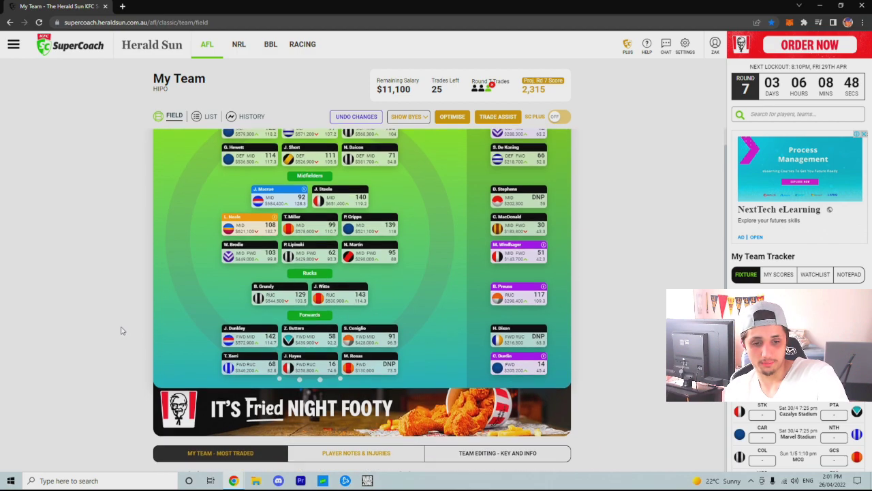
scroll(123, 330, "up", 1)
scroll(121, 331, "up", 1)
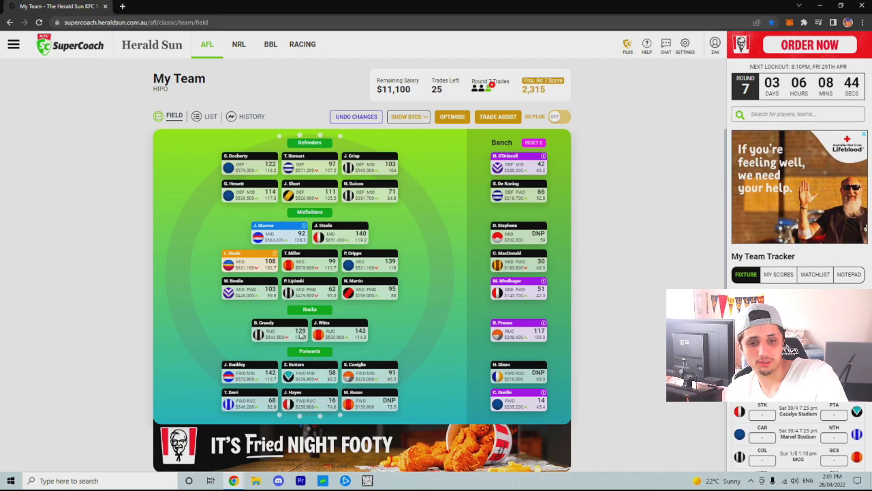
scroll(204, 316, "down", 1)
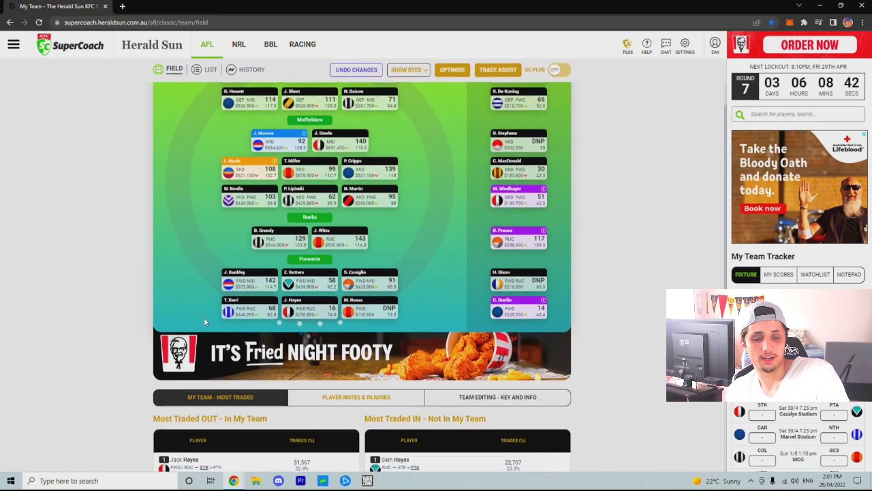
scroll(204, 317, "up", 1)
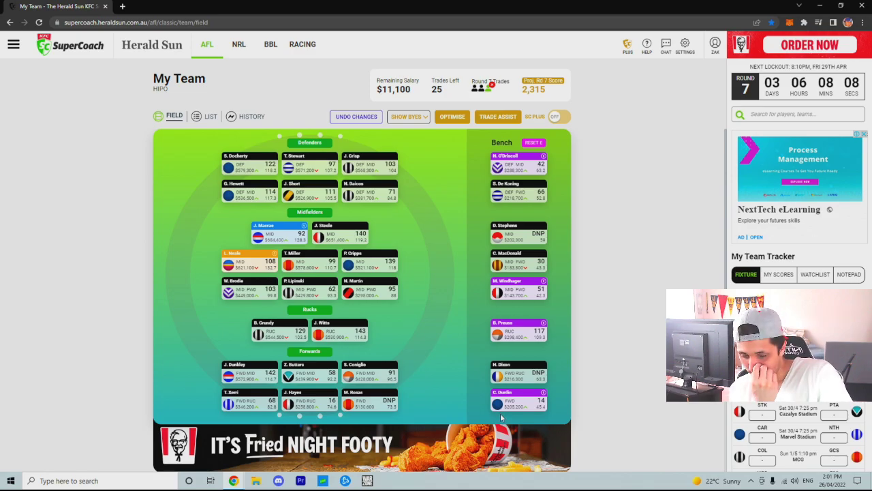
Trade out Jack Hayes and Patrick Lipinski, moving Will Brodie from the midfield into Hayes's vacated forward spot
left_click(309, 395)
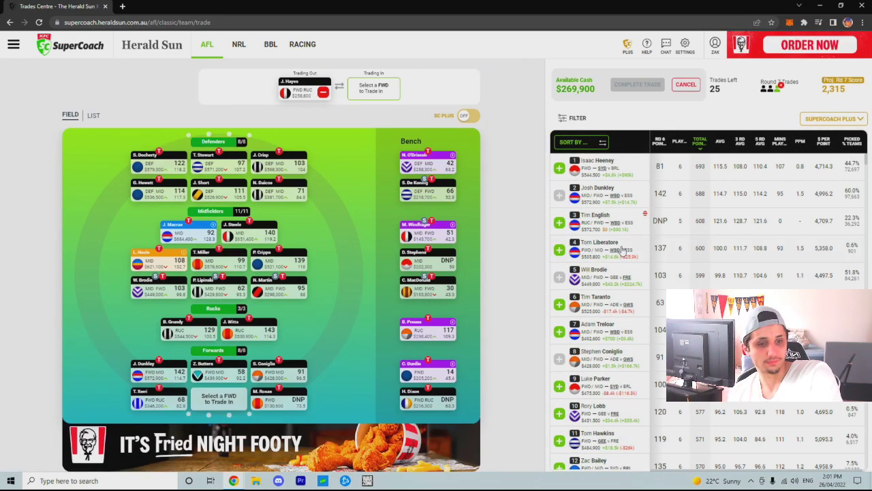
left_click(158, 281)
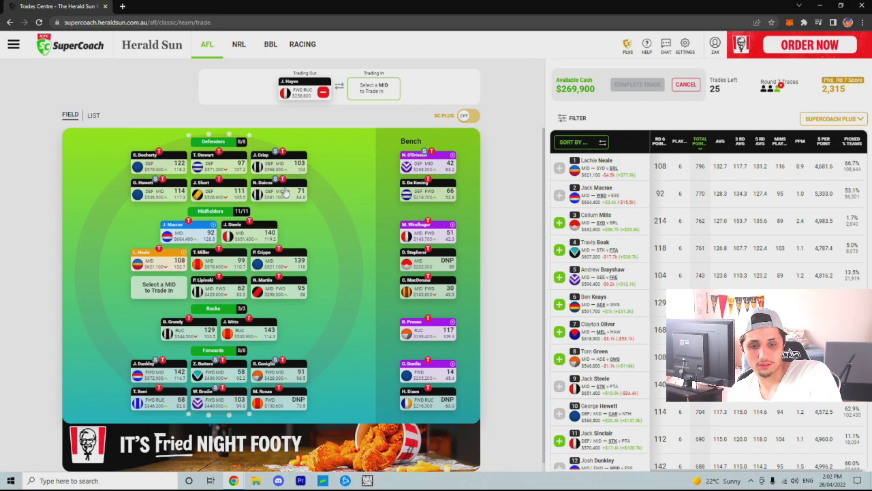
left_click(218, 276)
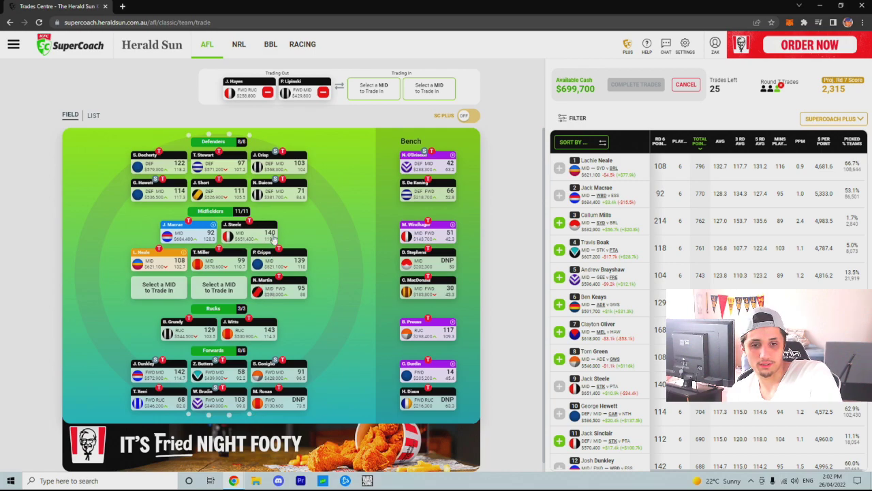
Move Nick Daicos from defence to the midfield to open a defender slot, and trade out ruck Brodie Grundy
left_click(283, 180)
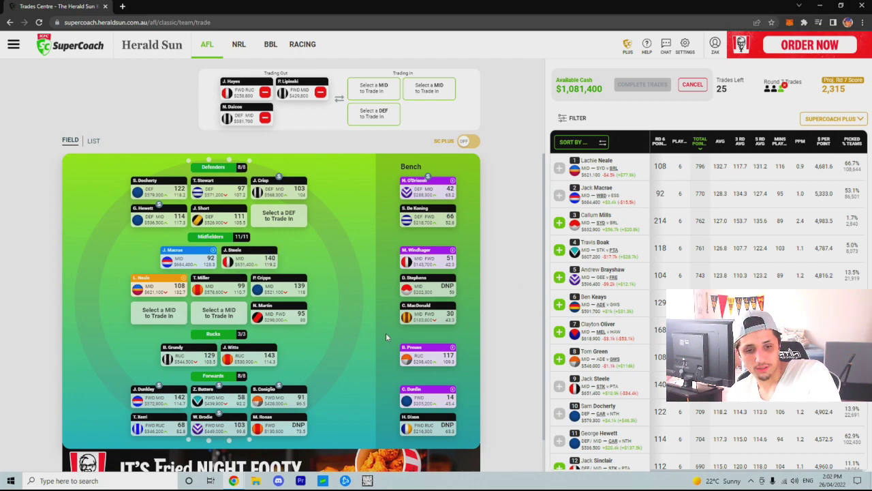
left_click(264, 118)
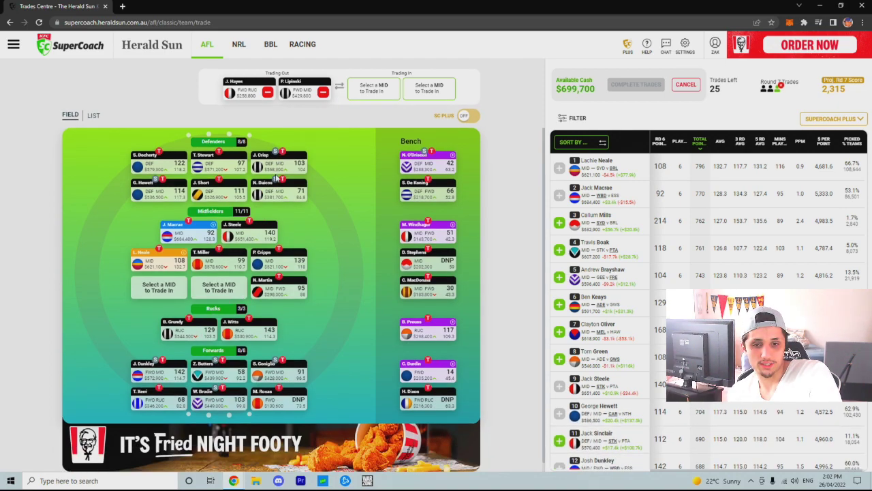
left_click_drag(278, 173, 276, 179)
left_click(276, 178)
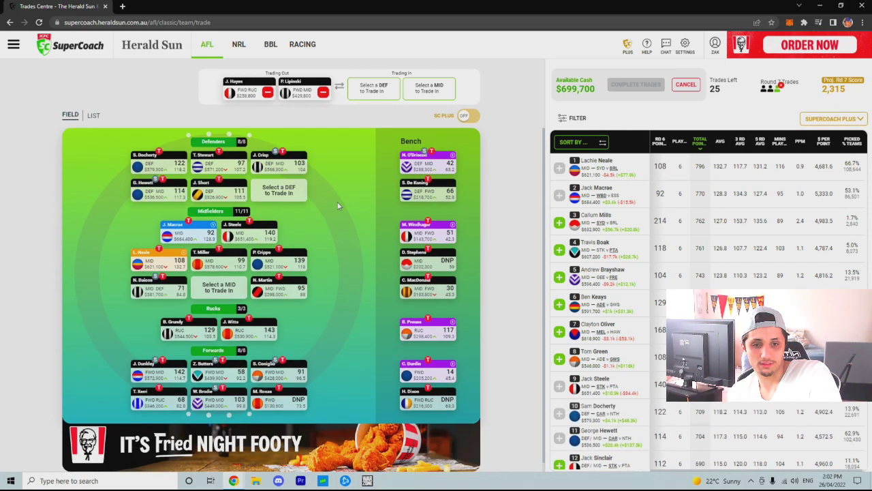
left_click(189, 320)
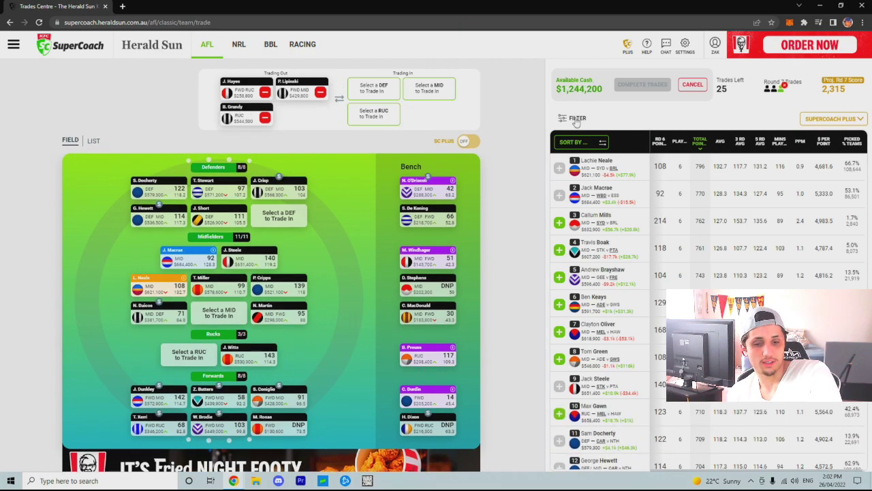
Trade in midfielder Clayton Oliver and, with the player list sorted by round 6 points, defender Nick Vlastuin
left_click(558, 331)
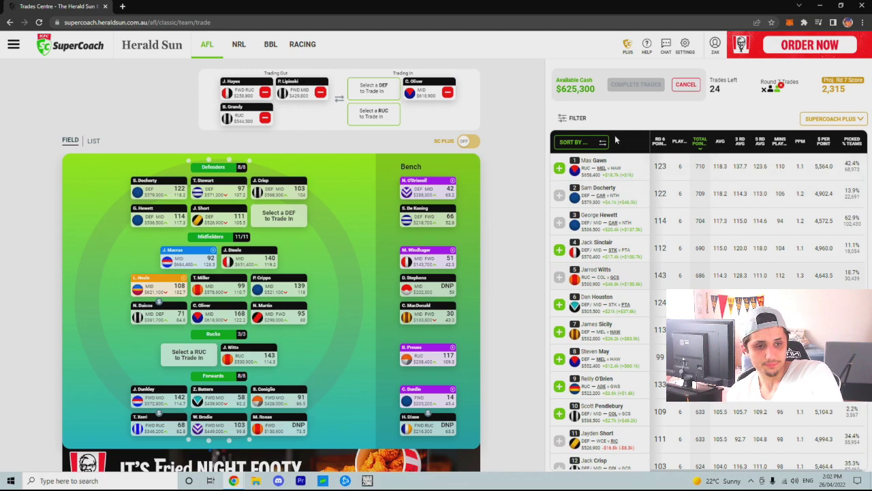
left_click(659, 141)
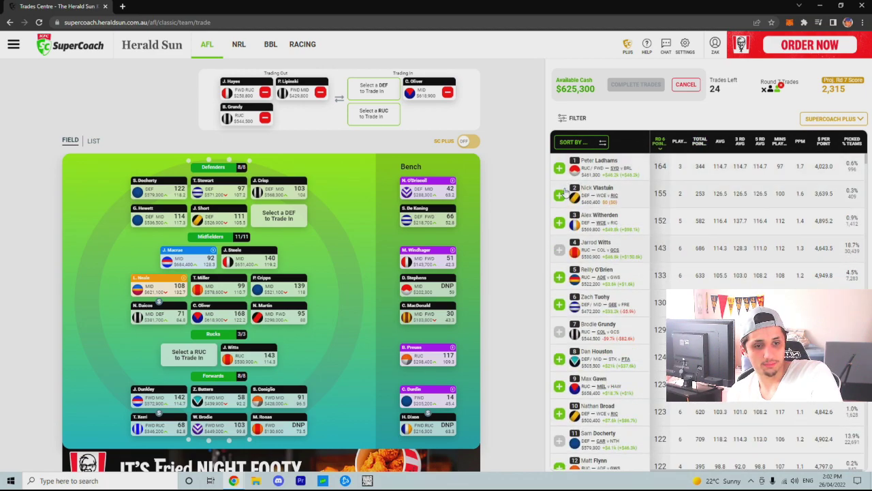
left_click(559, 194)
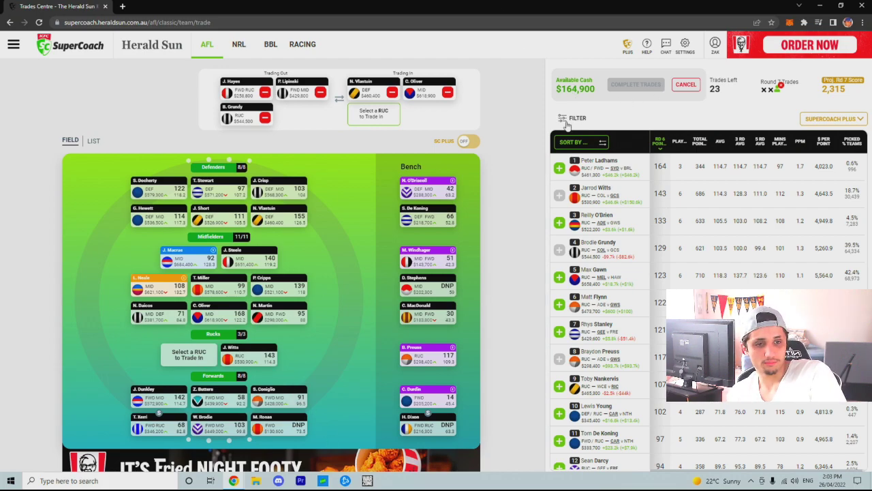
Trade in Sam Hayes for the empty ruck slot and complete the three trades
left_click(567, 121)
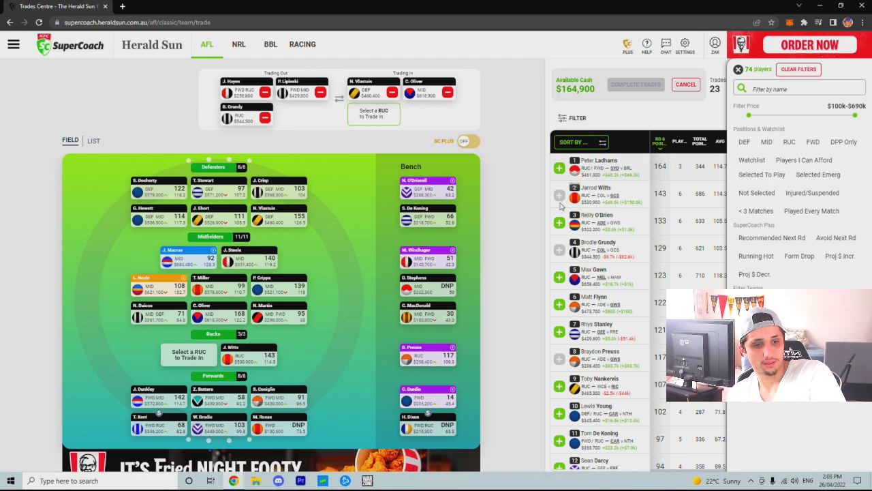
scroll(559, 310, "down", 3)
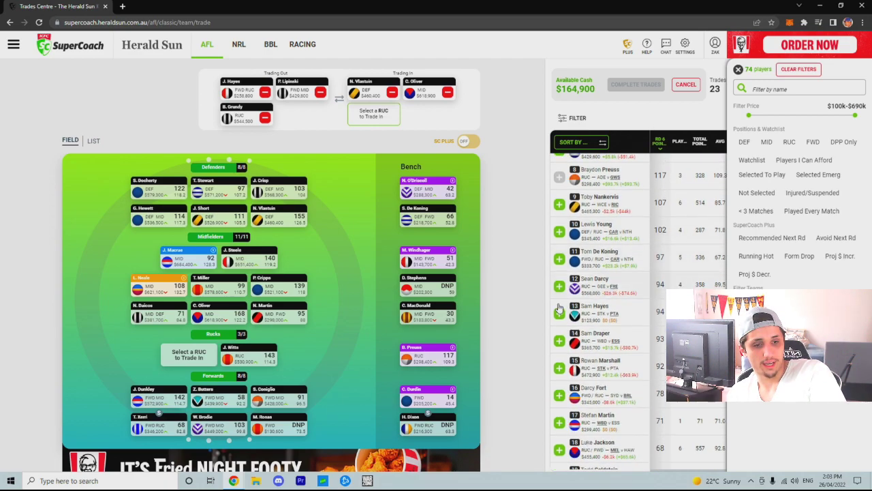
left_click(559, 310)
left_click(616, 87)
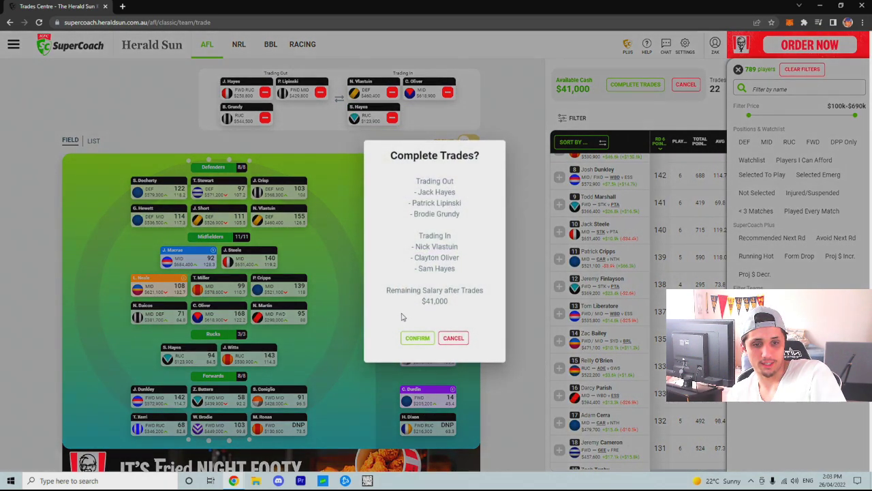
left_click(418, 338)
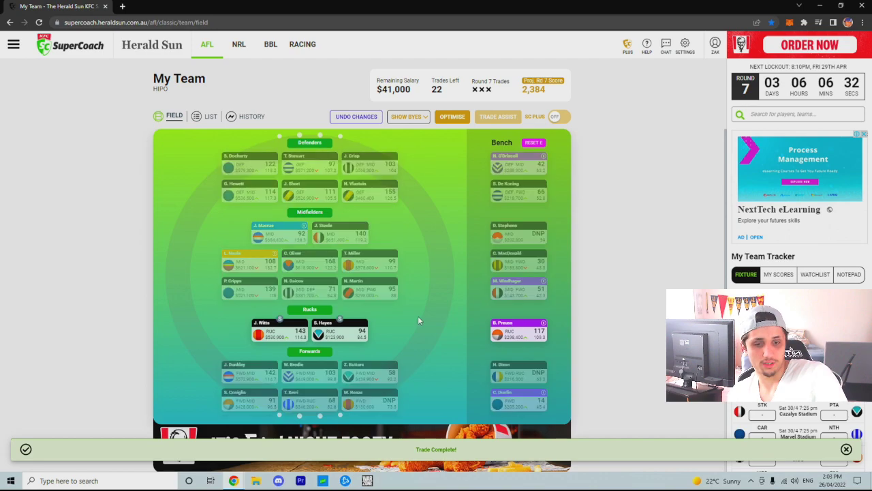
Swap Braydon Preuss into the ruck for Sam Hayes, and make Jack Macrae captain and Clayton Oliver vice-captain
left_click(340, 319)
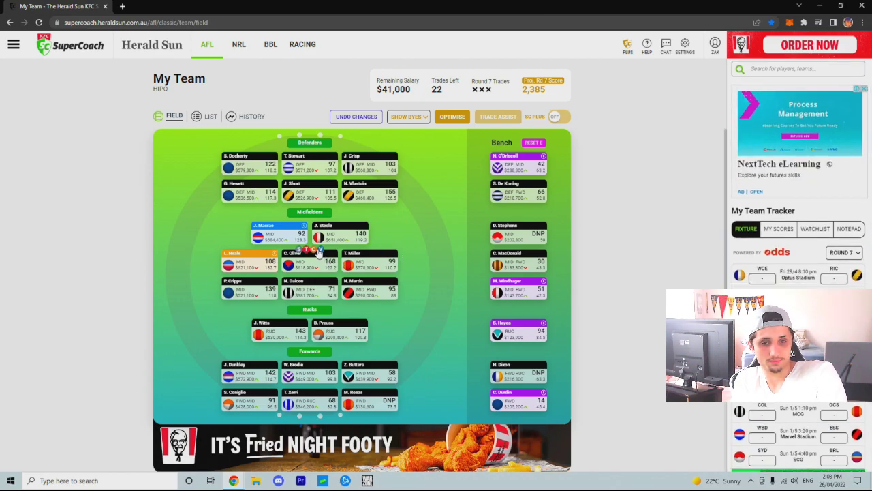
left_click(279, 225)
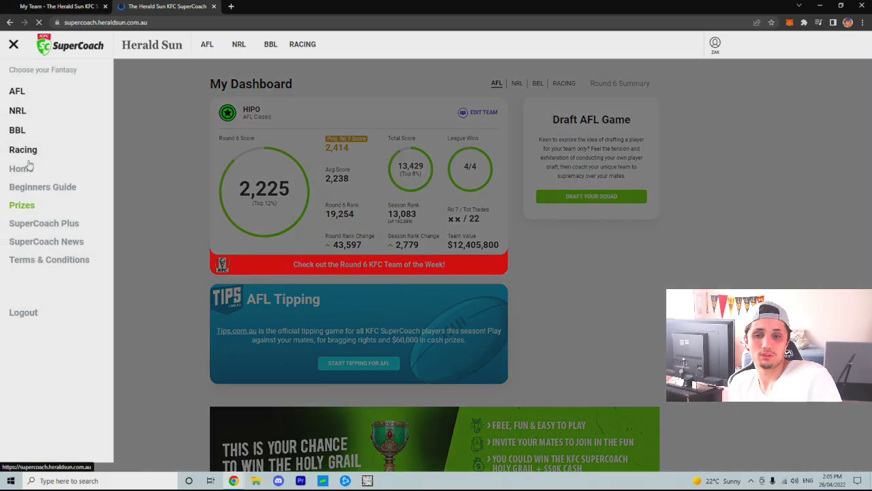
Open the AFL Classic player research page from the dashboard
left_click(20, 92)
left_click(25, 87)
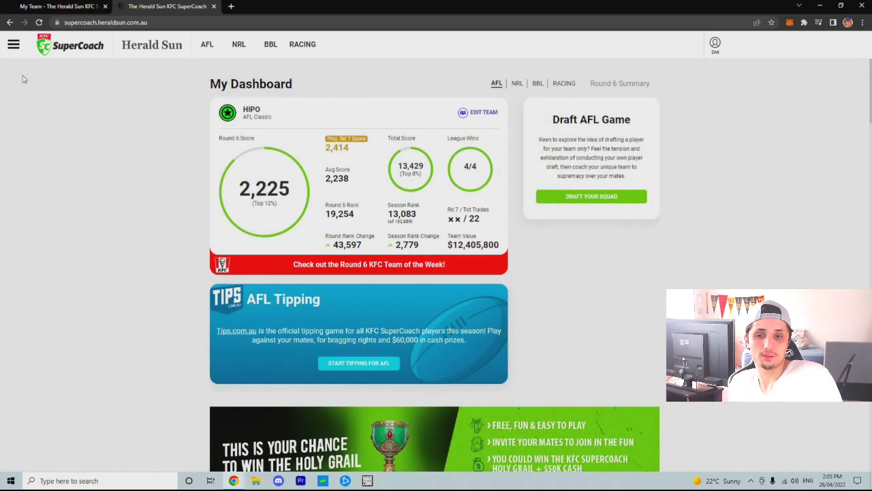
left_click(14, 45)
left_click(27, 108)
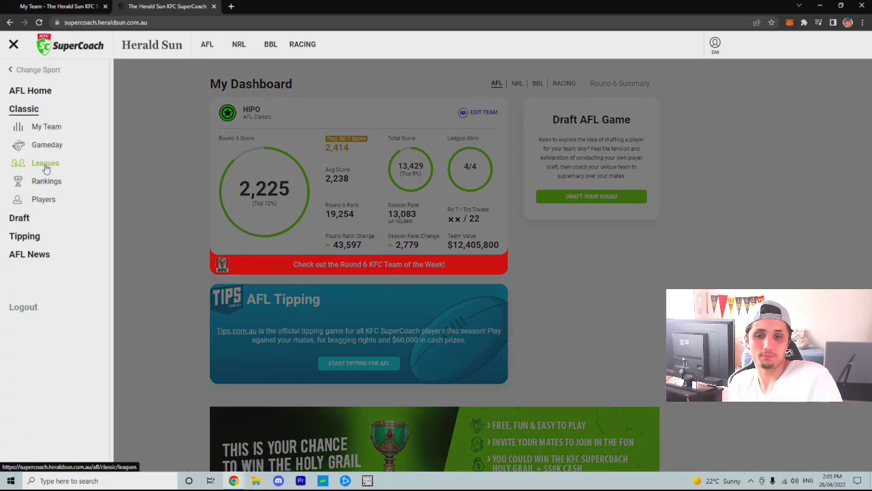
left_click(41, 198)
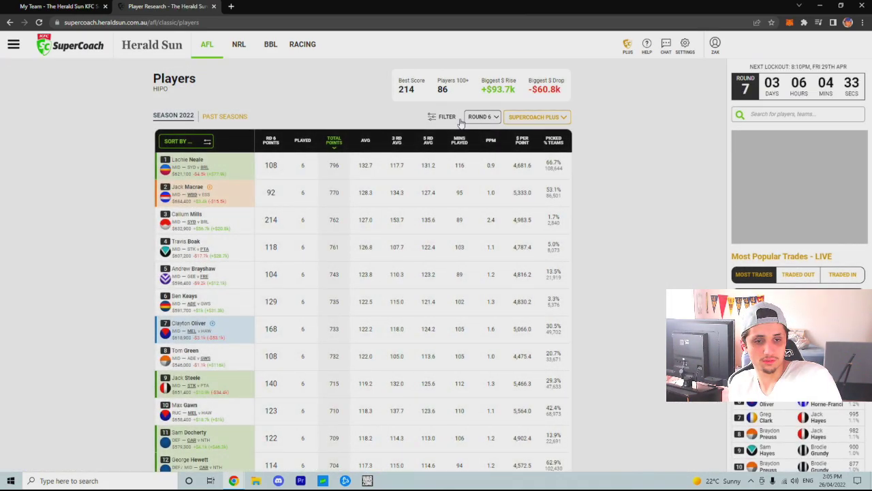
Sort the player list by average score and filter it to midfielders
left_click(365, 141)
left_click(442, 117)
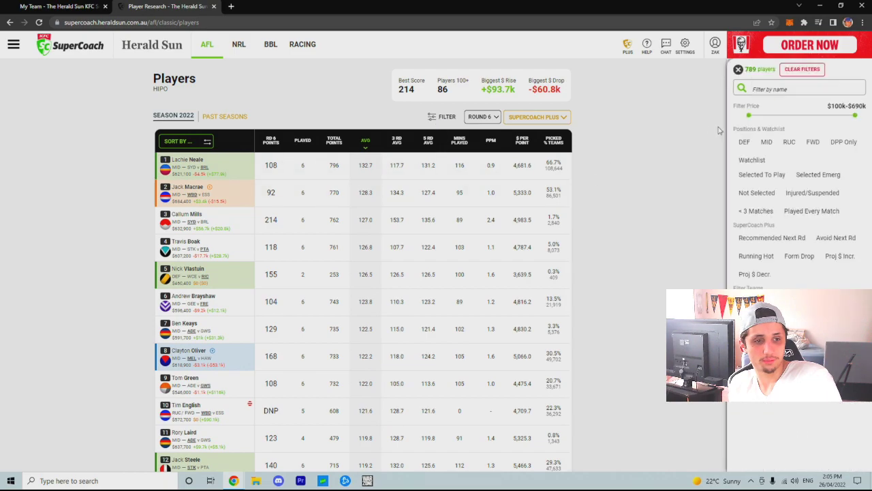
left_click(763, 142)
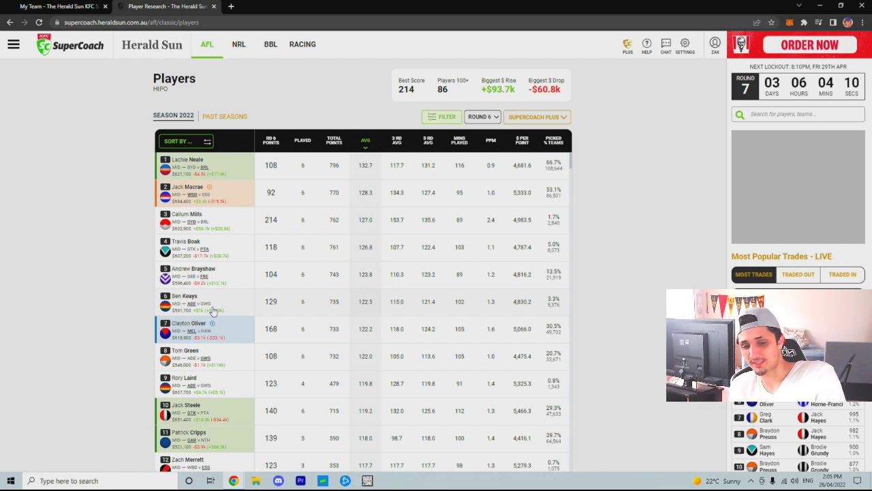
Check Ben Keays's player profile, close it and look through the rest of the midfielder list
left_click(195, 296)
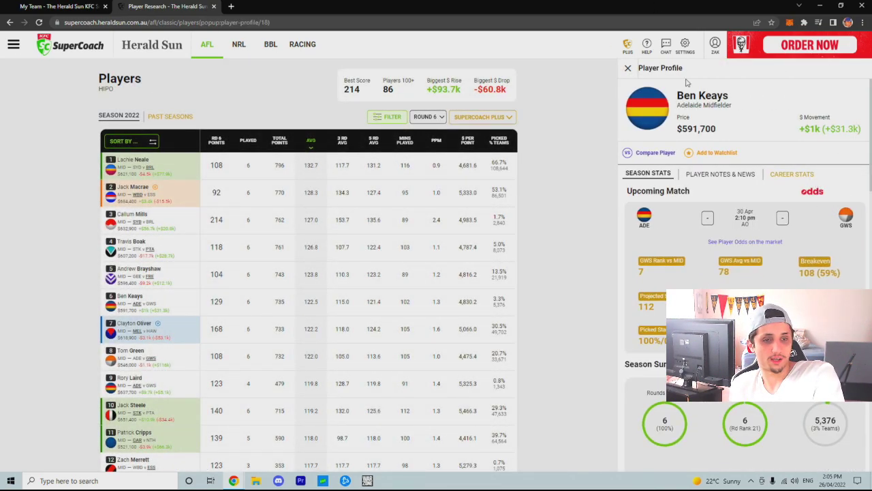
left_click(628, 68)
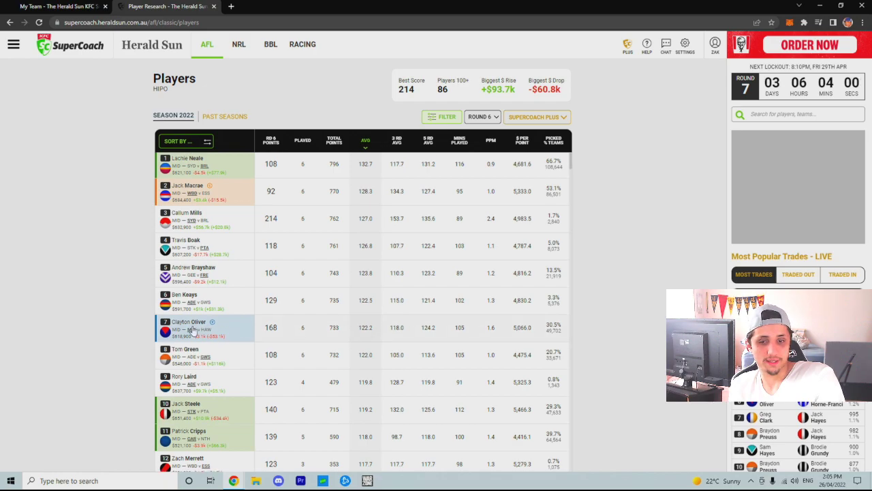
scroll(183, 317, "down", 5)
scroll(183, 318, "up", 4)
Return to the My Team page, view the SC Plus projections briefly with the toggle on, and look over the most-traded lists
key("ctrl+shift+Tab")
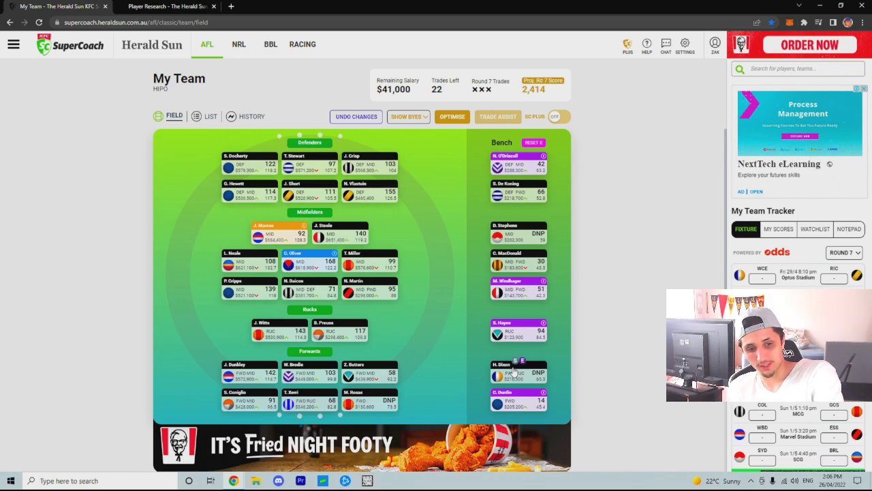
left_click(559, 116)
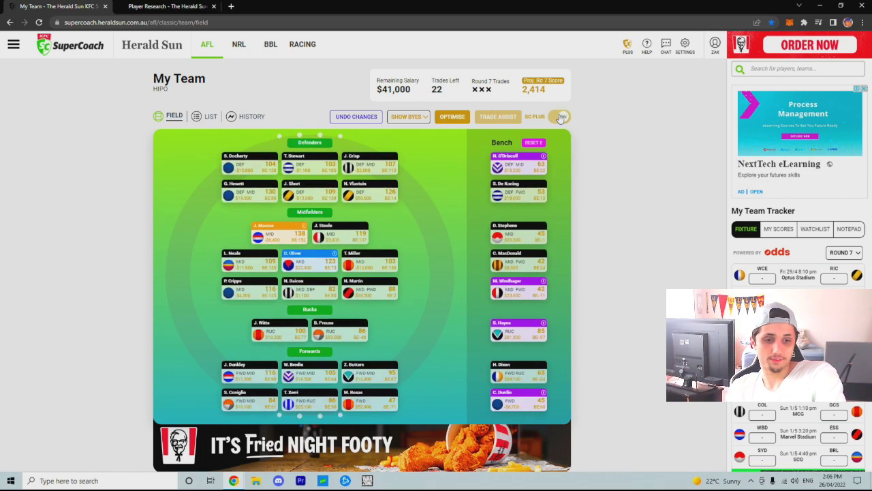
left_click(560, 117)
scroll(647, 300, "down", 5)
scroll(647, 298, "up", 3)
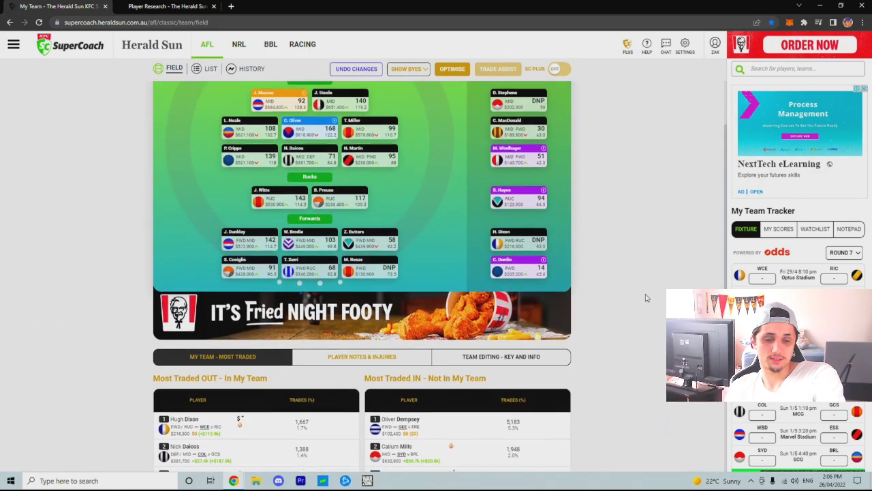
Check bench forward Hugh Dixon's player profile from the team field and close it again
scroll(646, 297, "up", 3)
left_click(543, 375)
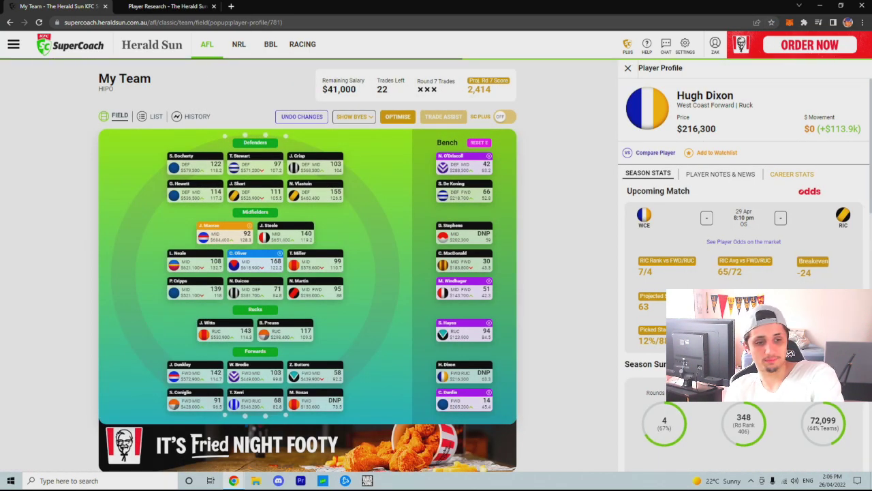
left_click(628, 68)
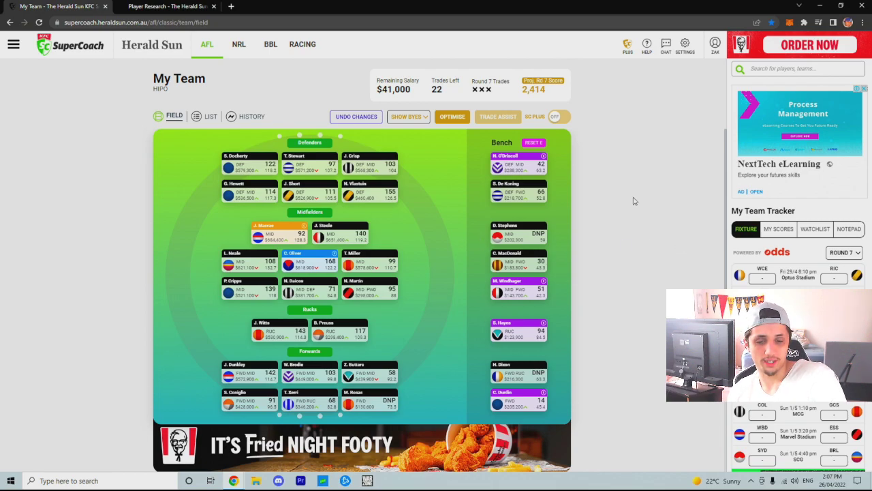
Compare the Most Traded OUT and Most Traded IN lists with the current team line-up
scroll(630, 196, "down", 6)
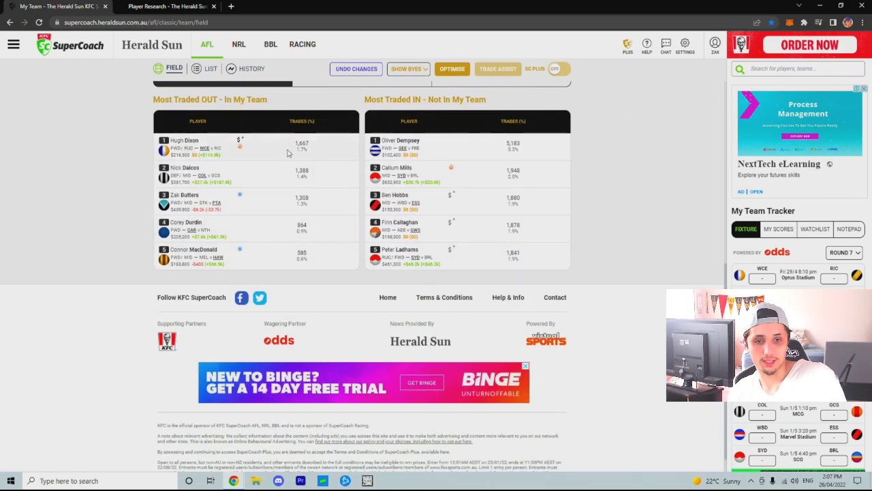
scroll(273, 175, "up", 3)
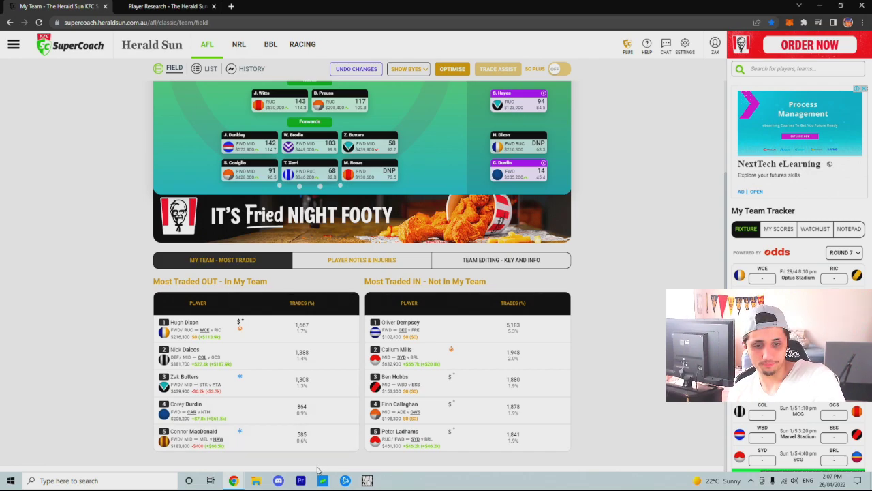
scroll(524, 440, "up", 2)
scroll(522, 443, "down", 3)
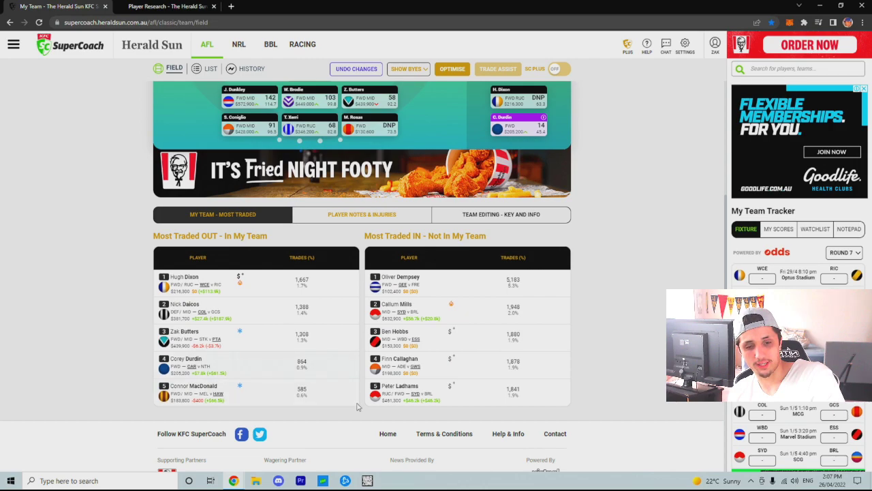
scroll(660, 366, "up", 1)
scroll(659, 366, "up", 3)
scroll(629, 375, "down", 3)
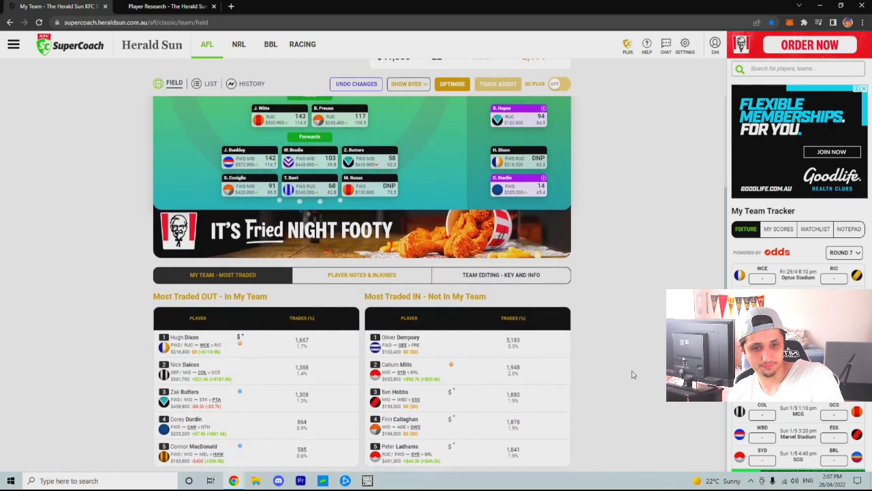
scroll(620, 387, "up", 3)
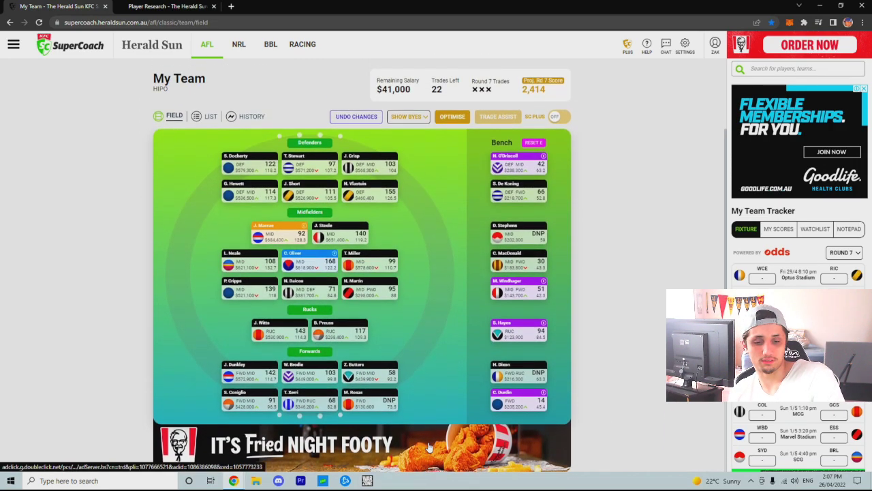